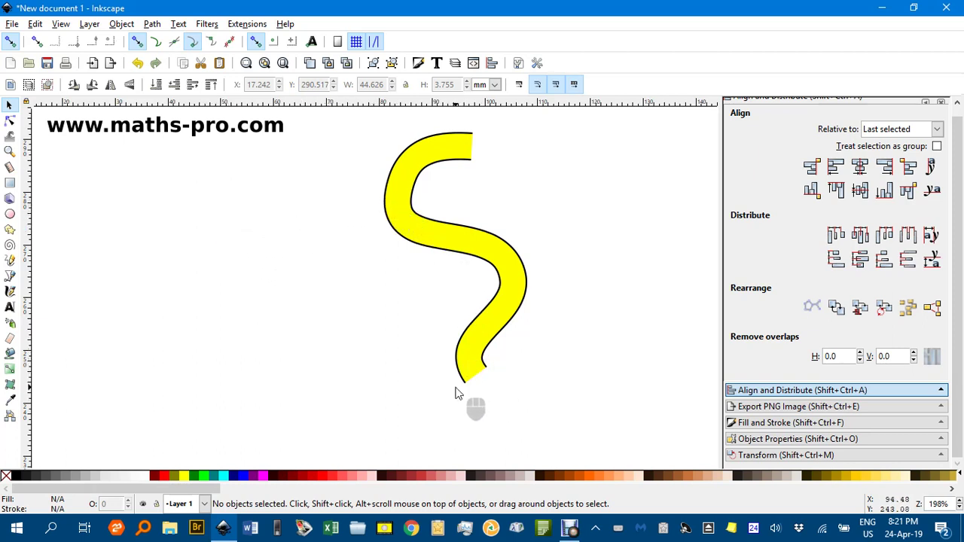
Step: Zoom and scroll the view down to empty canvas, away from the finished yellow S
{"action": "middle_click", "coordinate": [383, 224]}
{"action": "scroll", "coordinate": [383, 222], "scroll_direction": "down", "scroll_amount": 8}
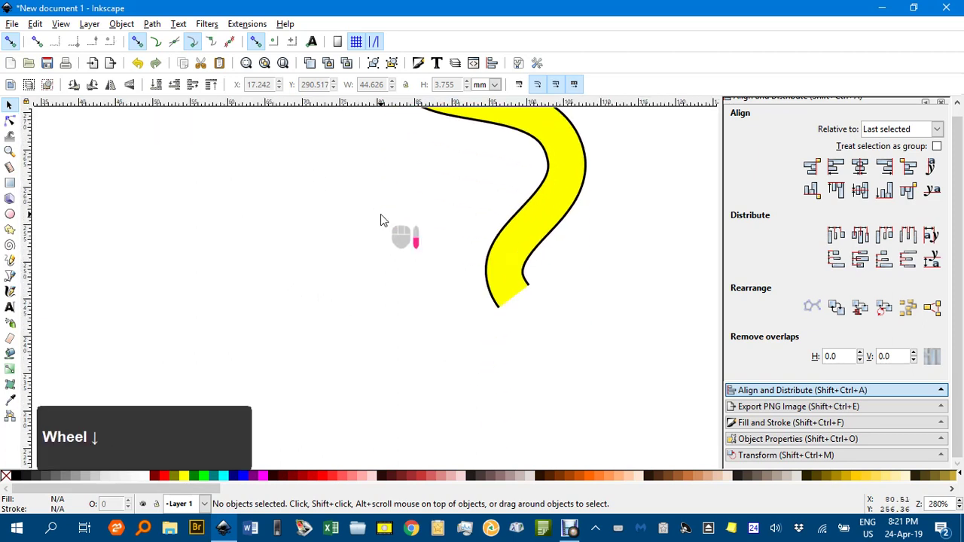
{"action": "scroll", "coordinate": [383, 219], "scroll_direction": "down", "scroll_amount": 2, "text": "ctrl"}
{"action": "scroll", "coordinate": [386, 220], "scroll_direction": "down", "scroll_amount": 5}
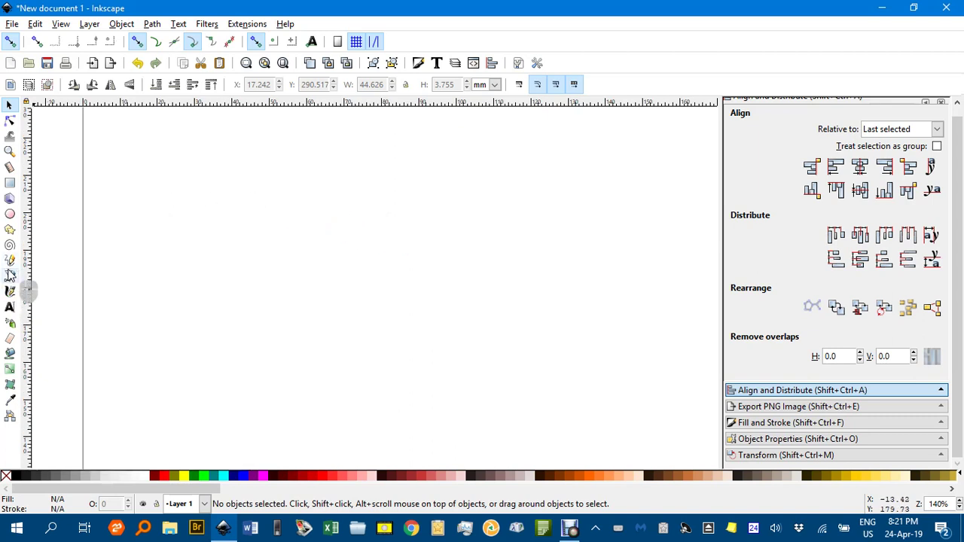
Step: Draw a smooth freehand S with the Pencil and give it a 5 mm yellow stroke
{"action": "left_click", "coordinate": [10, 261]}
{"action": "mouse_move", "coordinate": [359, 146]}
{"action": "left_mouse_down"}
{"action": "mouse_move", "coordinate": [308, 192]}
{"action": "mouse_move", "coordinate": [449, 265]}
{"action": "mouse_move", "coordinate": [476, 318]}
{"action": "mouse_move", "coordinate": [430, 344]}
{"action": "left_mouse_up"}
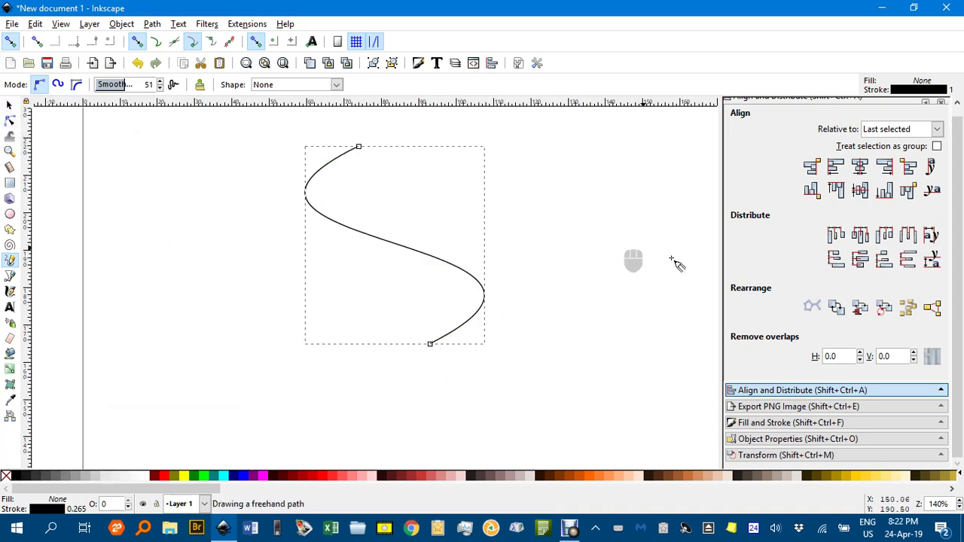
{"action": "left_click", "coordinate": [790, 424]}
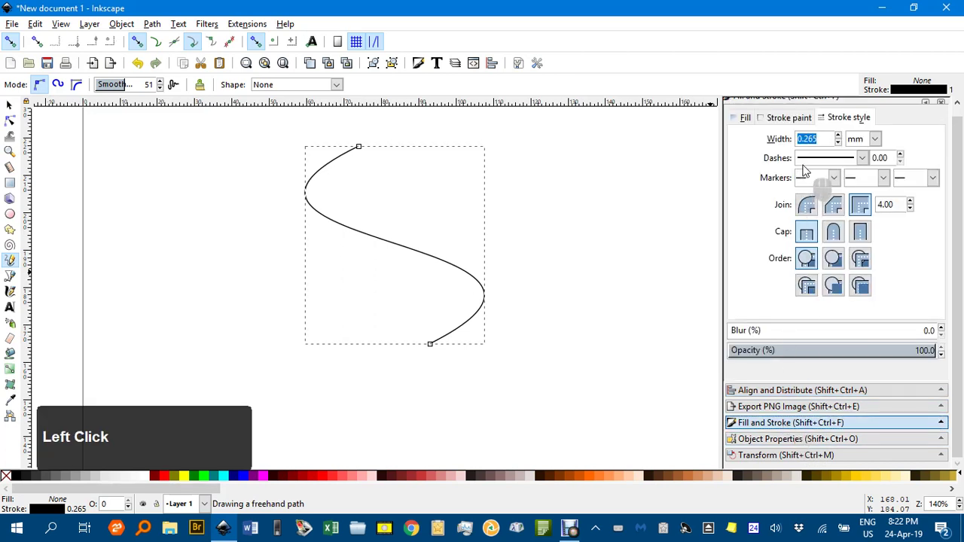
{"action": "left_click", "coordinate": [793, 138]}
{"action": "type", "text": "5"}
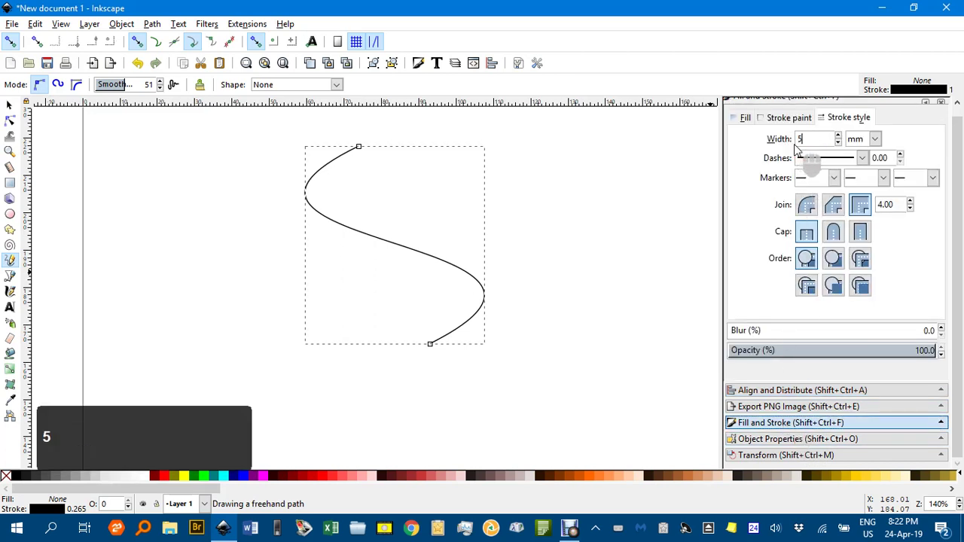
{"action": "key", "text": "Return"}
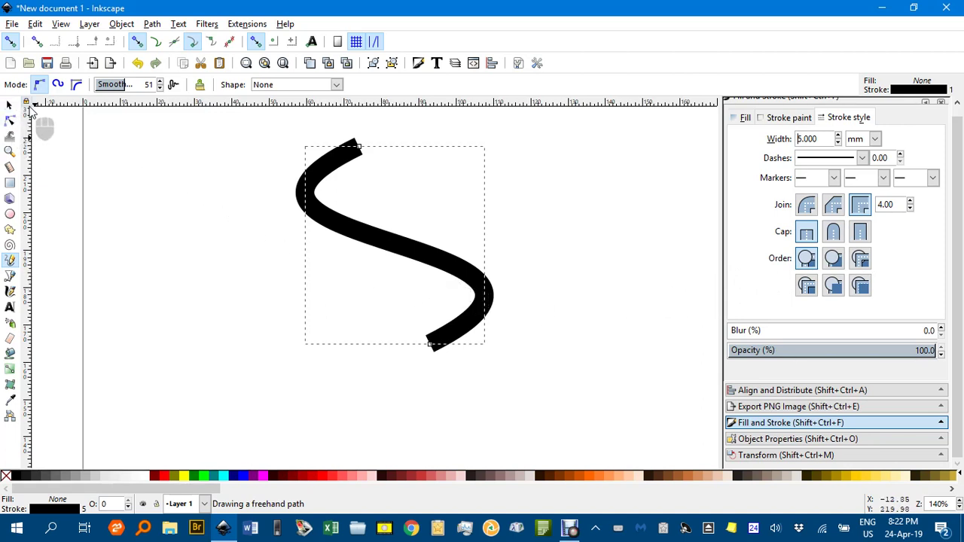
{"action": "left_click", "coordinate": [186, 476], "text": "shift"}
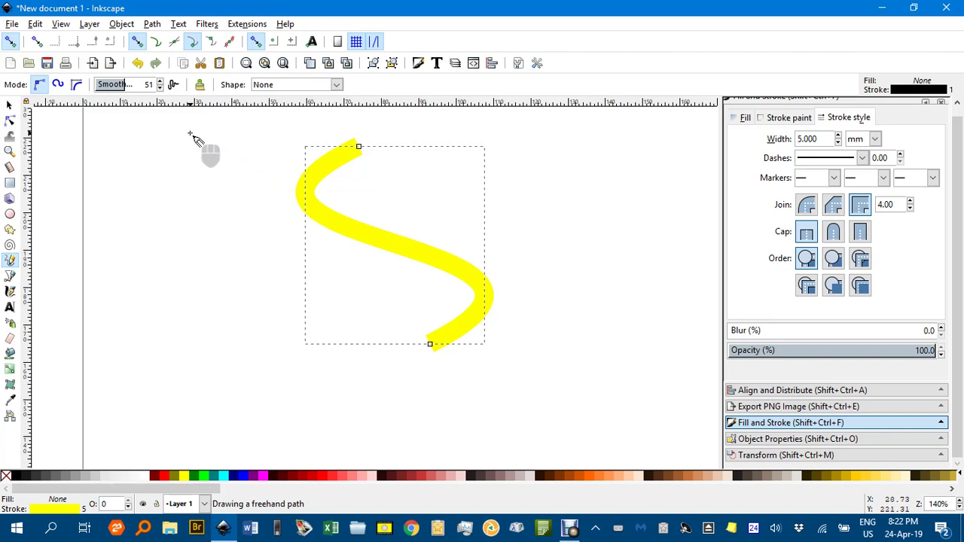
Step: Convert the yellow S stroke into a filled shape with Stroke to Path, then reselect it
{"action": "left_click", "coordinate": [153, 25]}
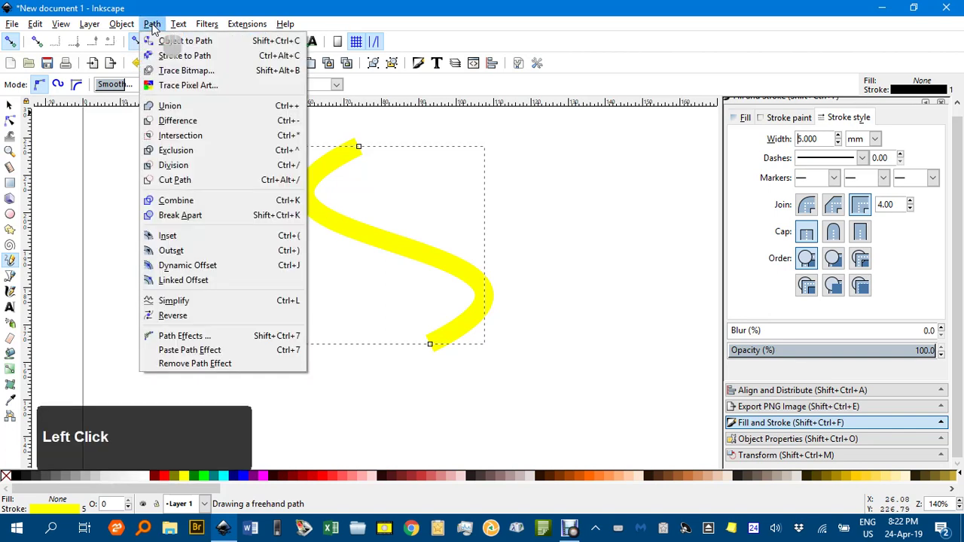
{"action": "left_click", "coordinate": [184, 60]}
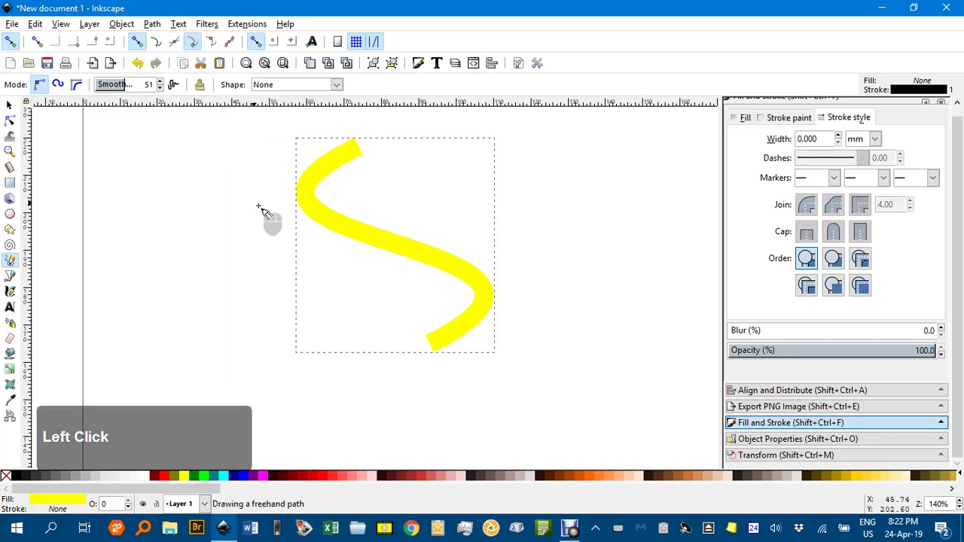
{"action": "key", "text": "n"}
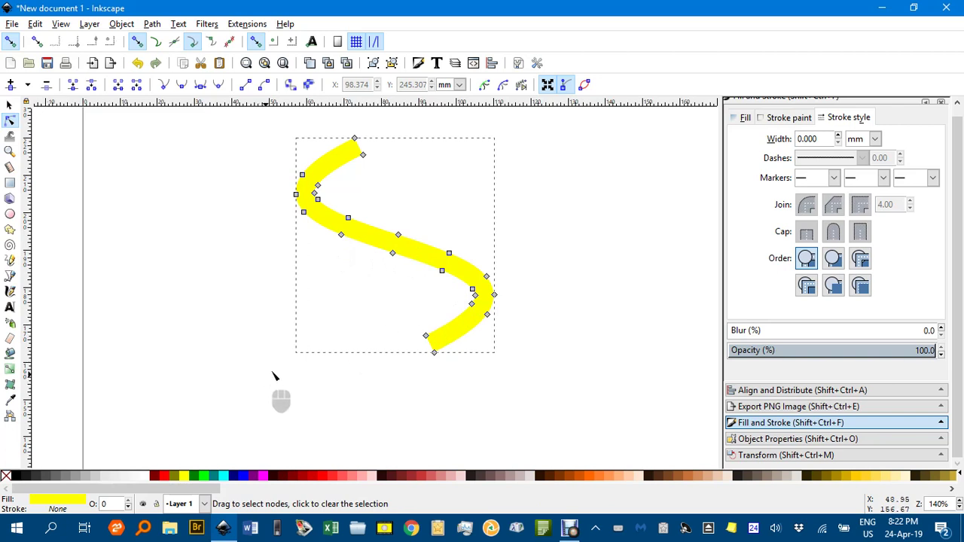
{"action": "left_click", "coordinate": [172, 236]}
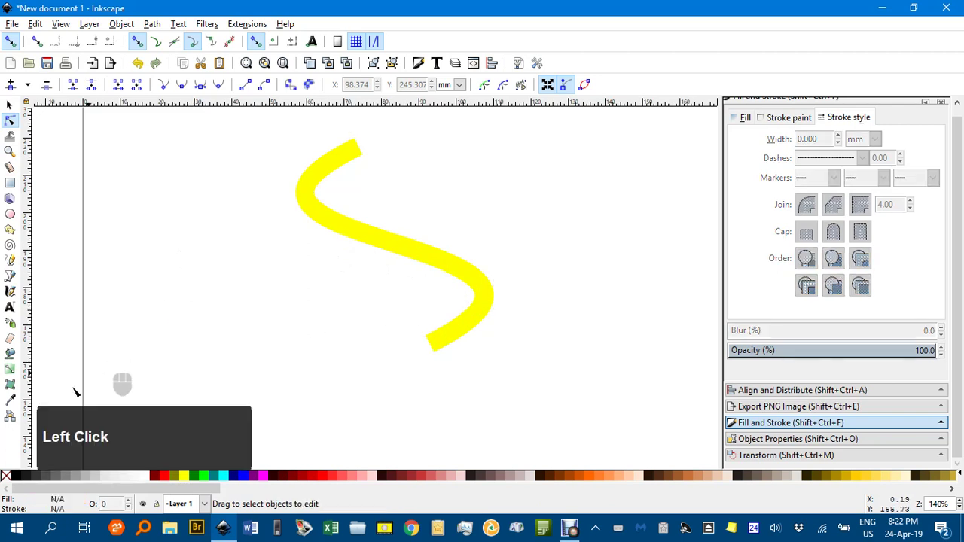
{"action": "key", "text": "shift"}
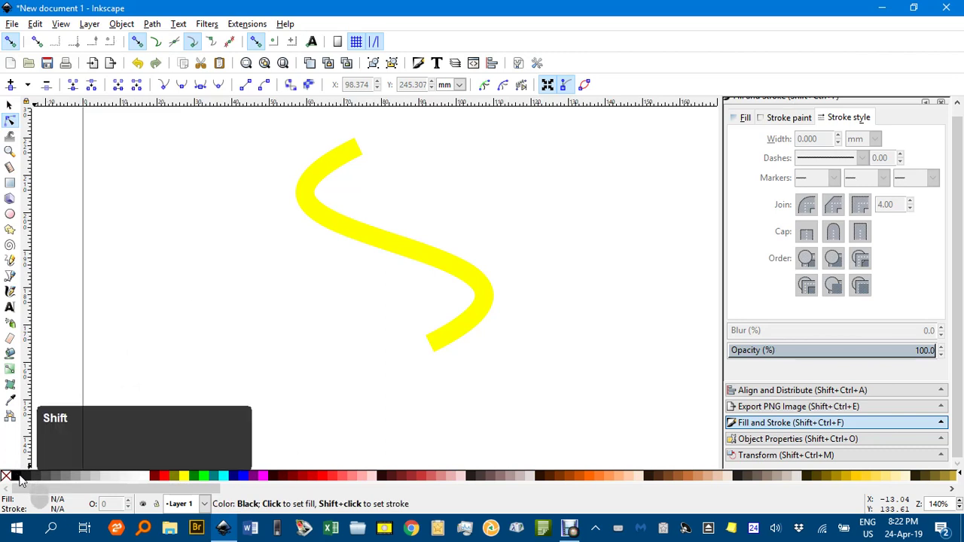
{"action": "left_click", "coordinate": [17, 477], "text": "shift"}
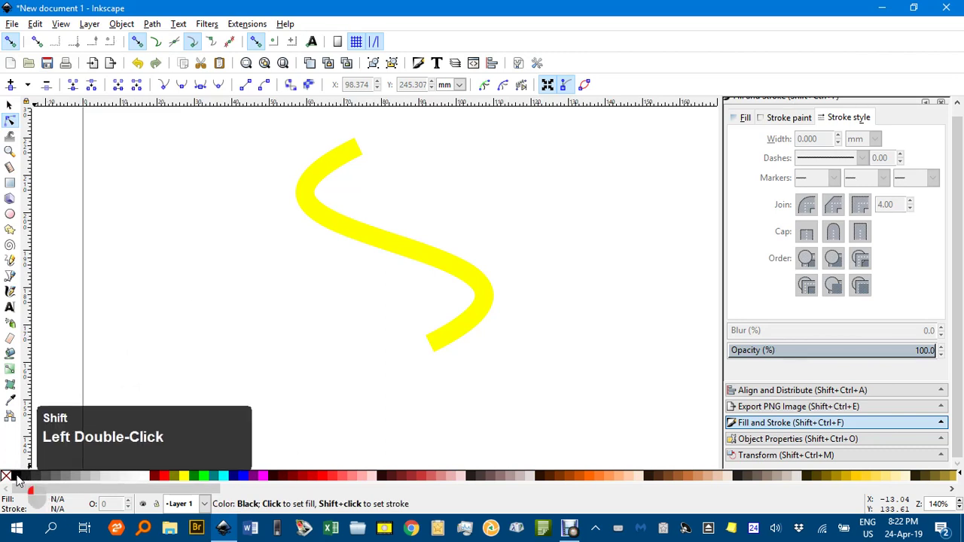
{"action": "left_click", "coordinate": [370, 245]}
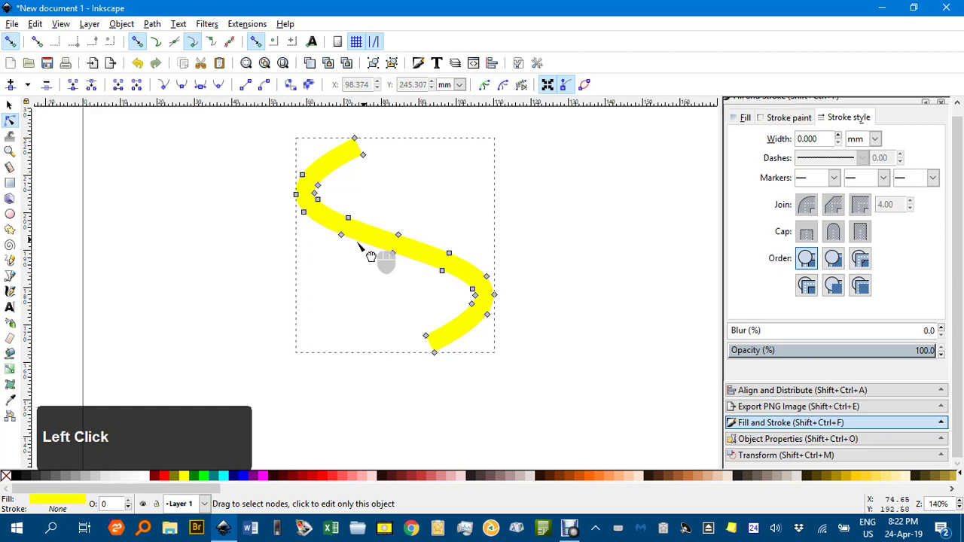
Step: Give the yellow S shape a black outline 0.3 mm wide, then reselect it
{"action": "left_click", "coordinate": [9, 105]}
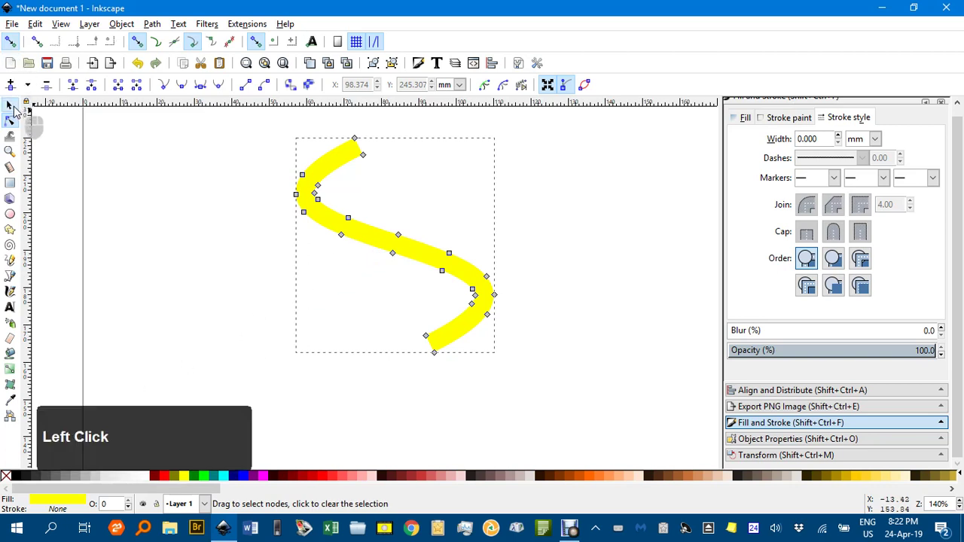
{"action": "left_click", "coordinate": [16, 475], "text": "shift"}
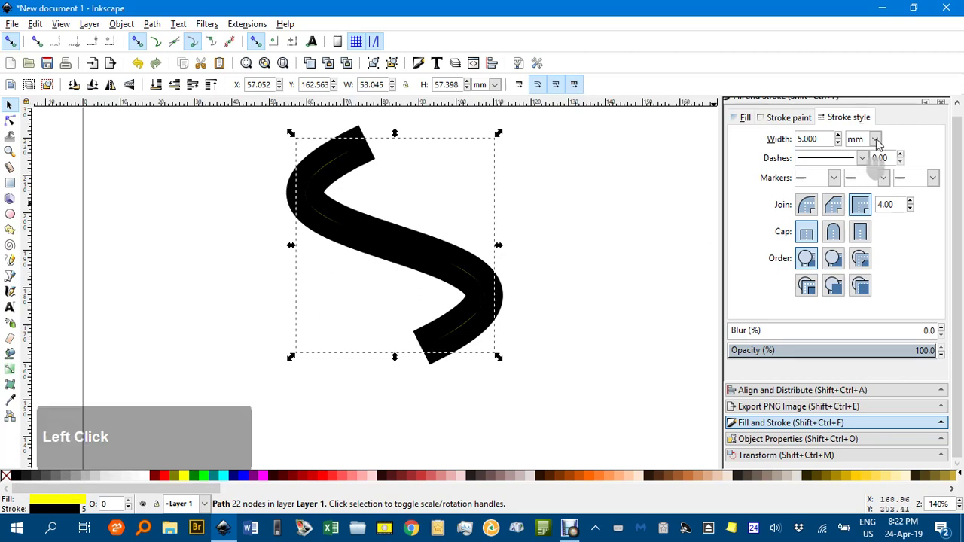
{"action": "left_click_drag", "start_coordinate": [817, 139], "coordinate": [779, 136]}
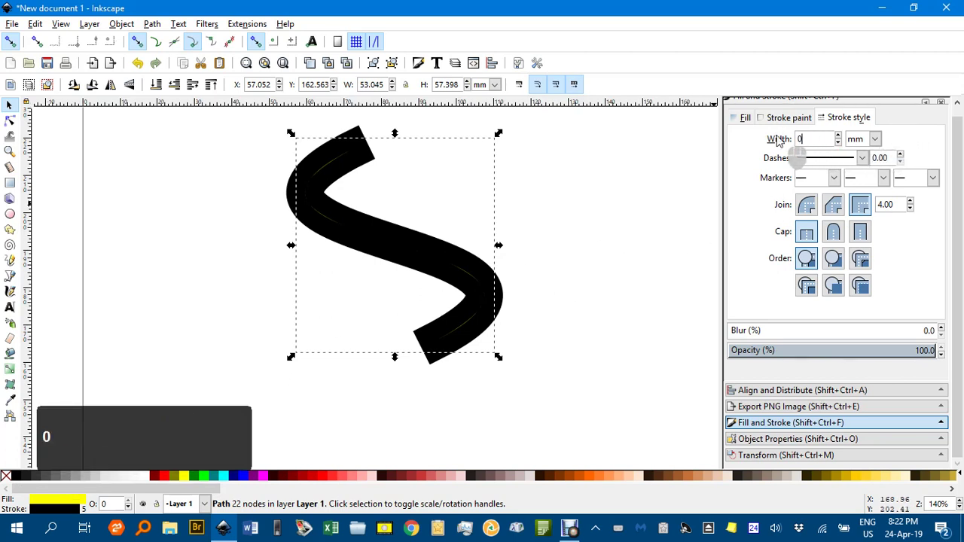
{"action": "type", "text": "0.3"}
{"action": "key", "text": "Return"}
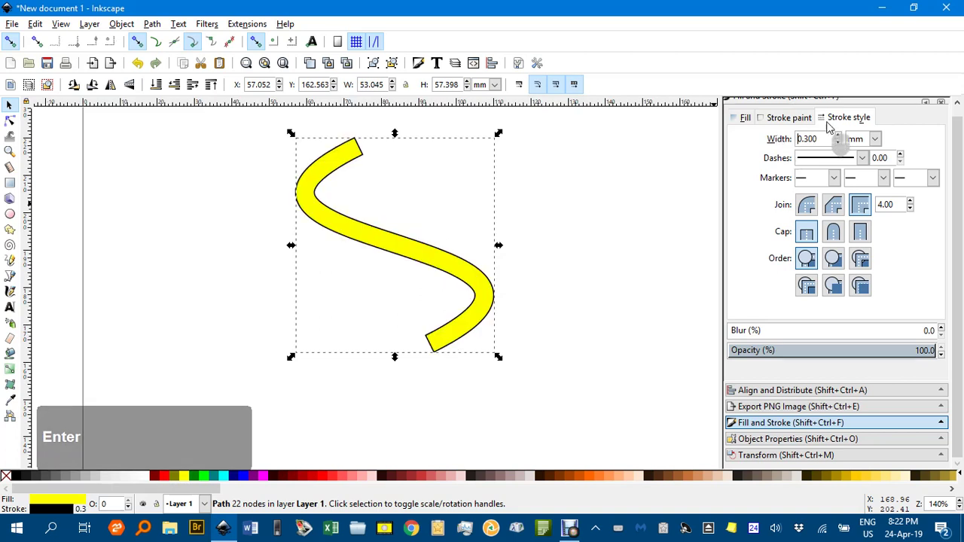
{"action": "left_click", "coordinate": [509, 311]}
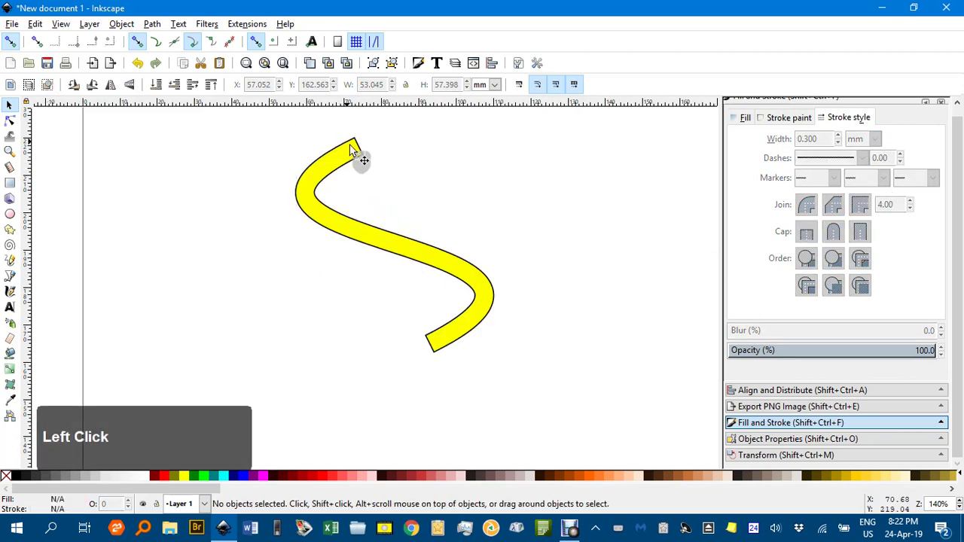
{"action": "left_click", "coordinate": [341, 161]}
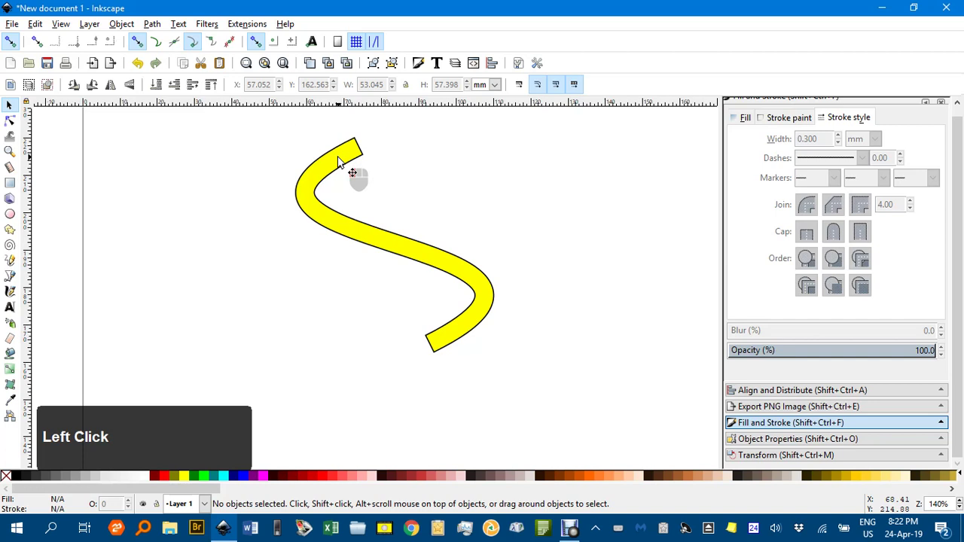
Step: Duplicate the S to the right, removing the left copy's outline and the right copy's fill
{"action": "key", "text": "ctrl+d"}
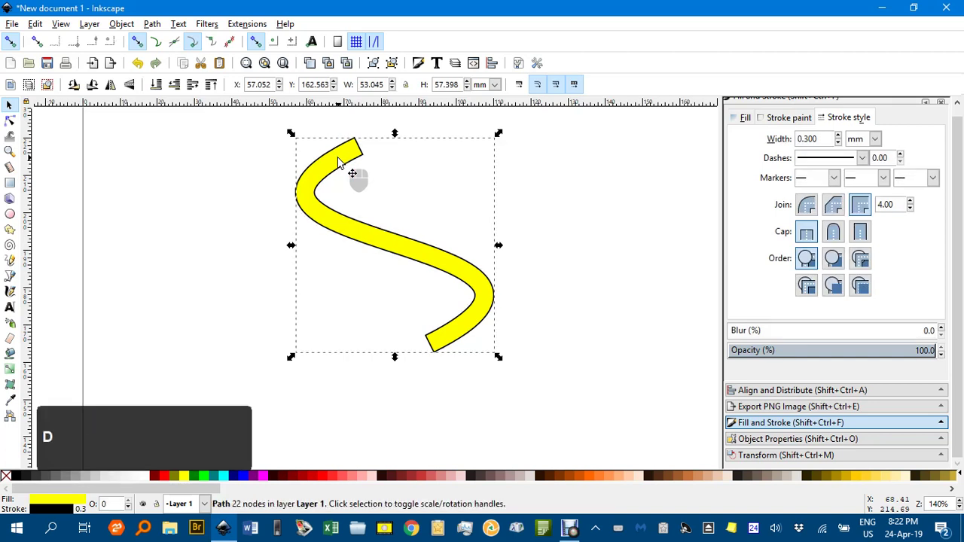
{"action": "left_click_drag", "start_coordinate": [339, 162], "coordinate": [535, 183]}
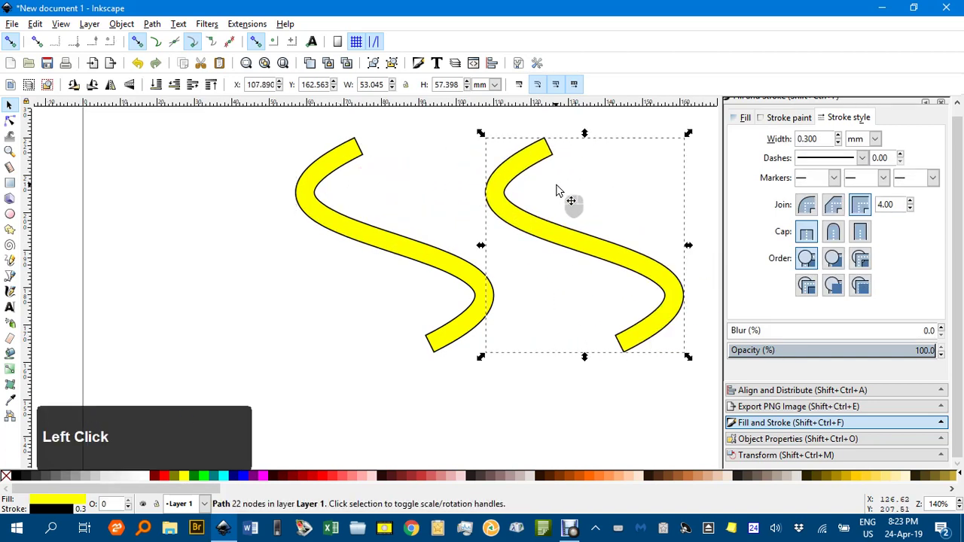
{"action": "left_click", "coordinate": [329, 232]}
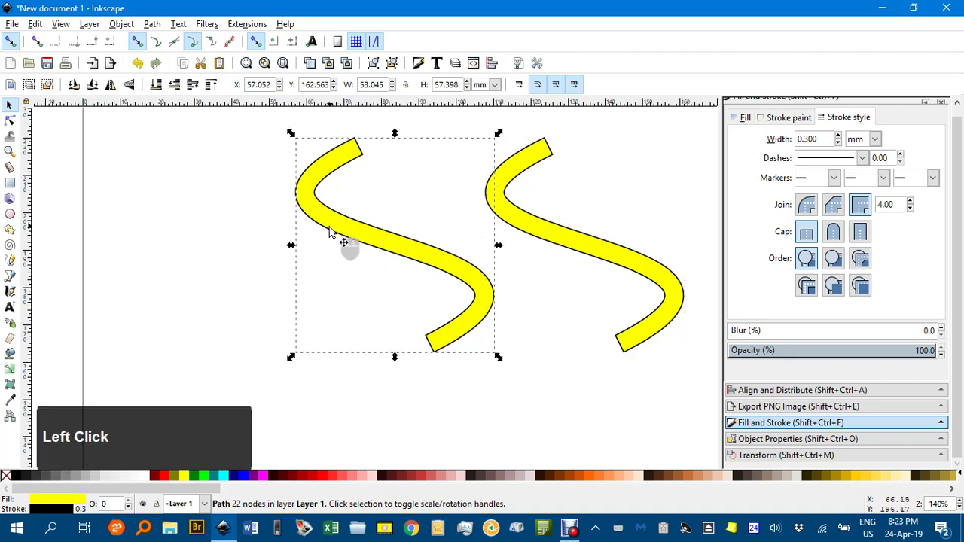
{"action": "left_click", "coordinate": [7, 479], "text": "shift"}
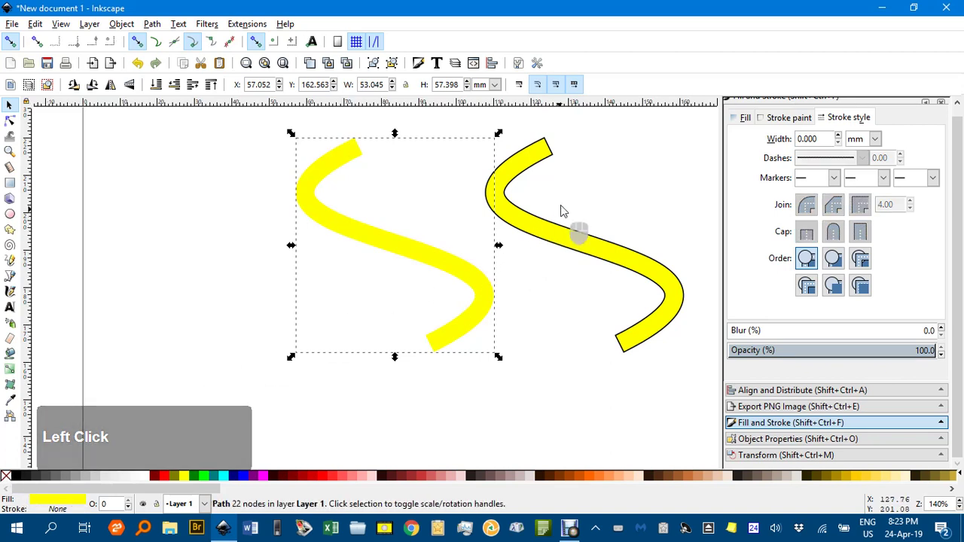
{"action": "left_click", "coordinate": [517, 179]}
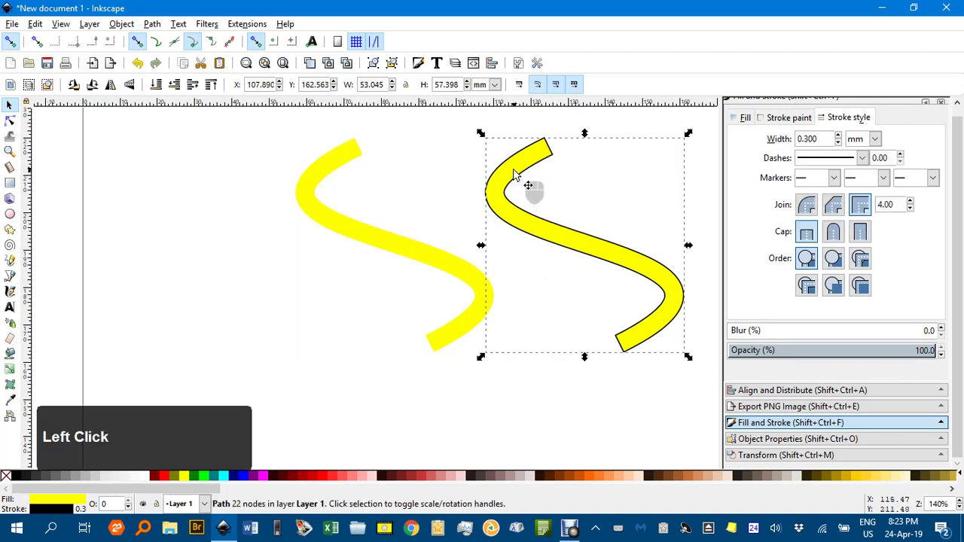
{"action": "left_click", "coordinate": [7, 479]}
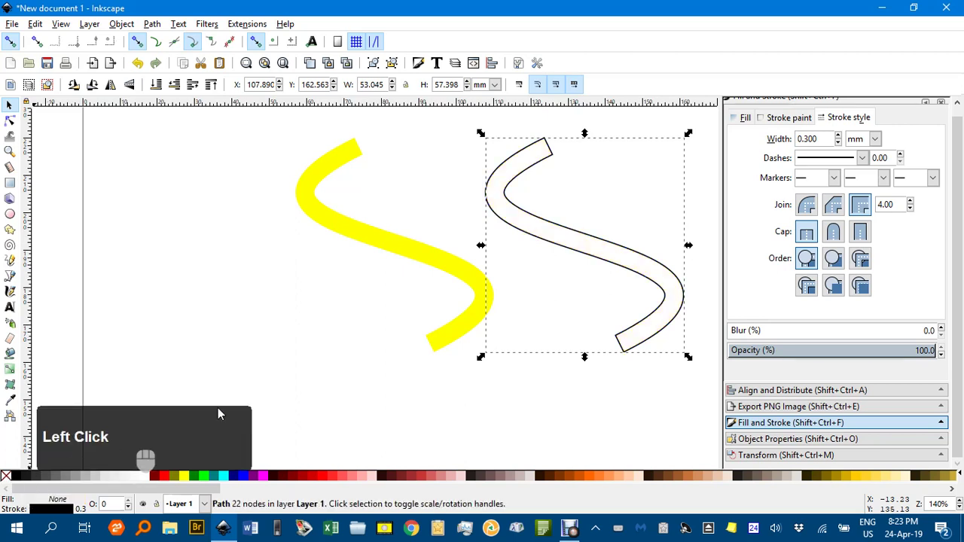
Step: Delete the segments closing the top and bottom ends of the right outline S
{"action": "key", "text": "n"}
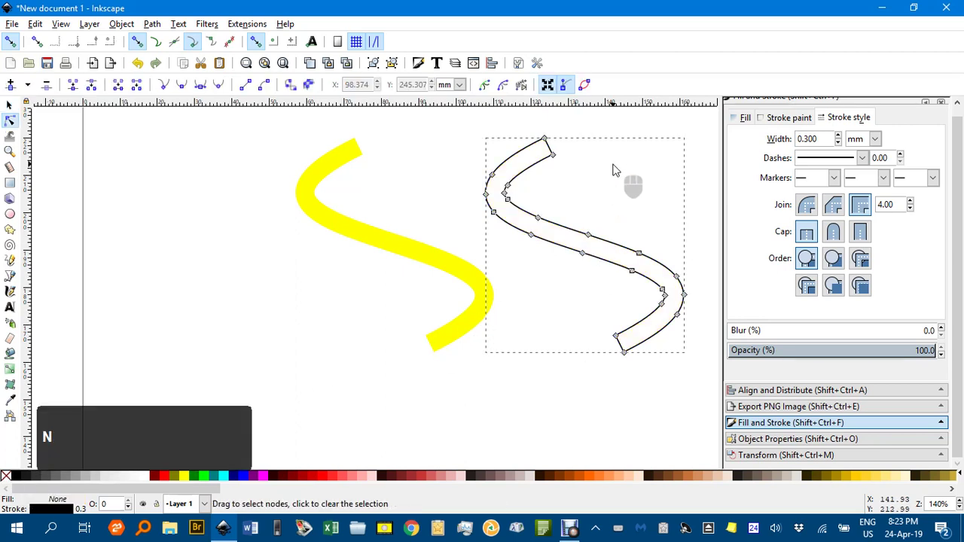
{"action": "middle_click", "coordinate": [613, 168]}
{"action": "left_click_drag", "start_coordinate": [480, 156], "coordinate": [562, 228]}
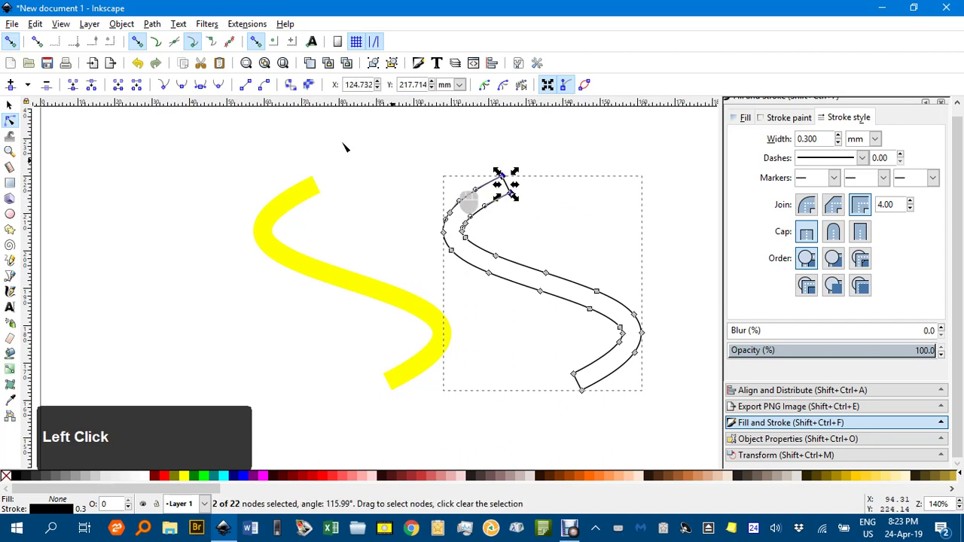
{"action": "left_click", "coordinate": [136, 85]}
{"action": "left_click", "coordinate": [343, 160]}
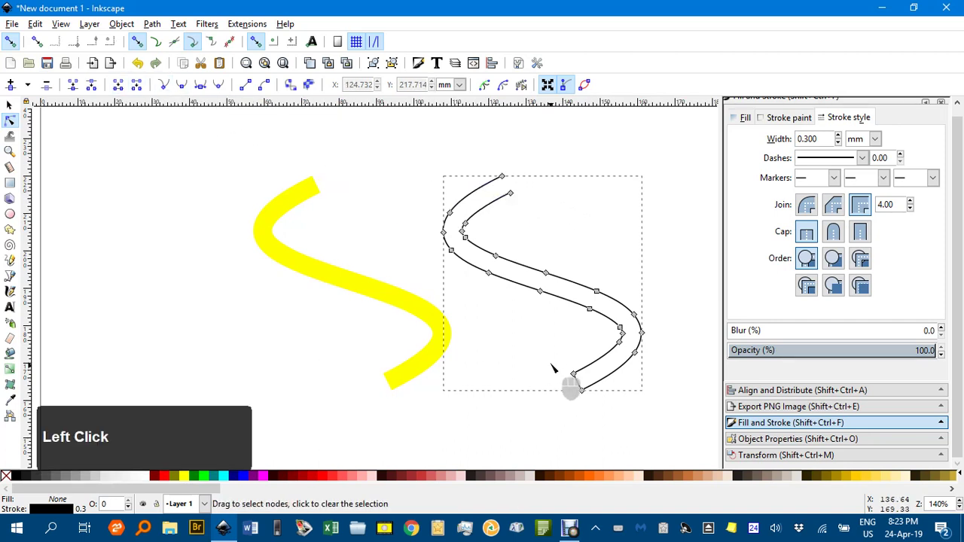
{"action": "left_click_drag", "start_coordinate": [552, 367], "coordinate": [603, 409]}
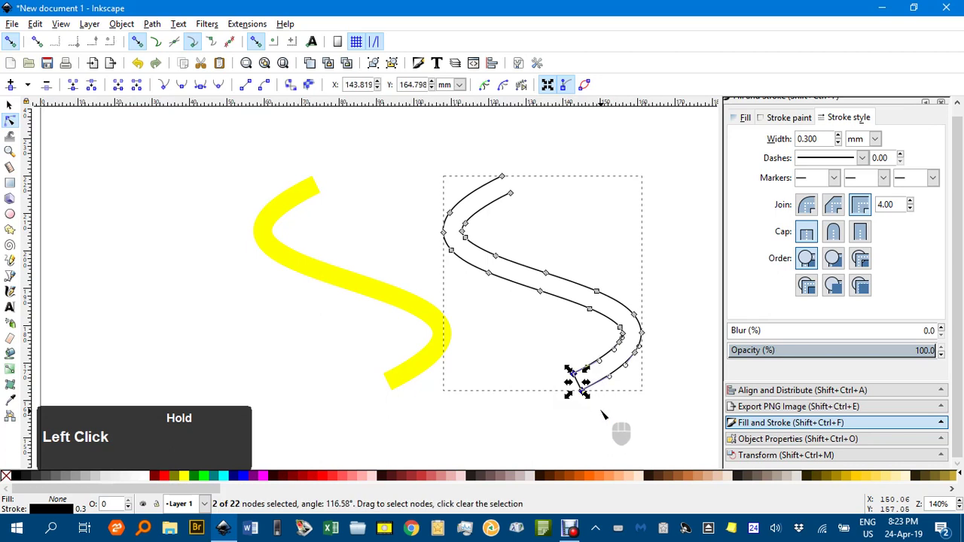
{"action": "left_click", "coordinate": [137, 85]}
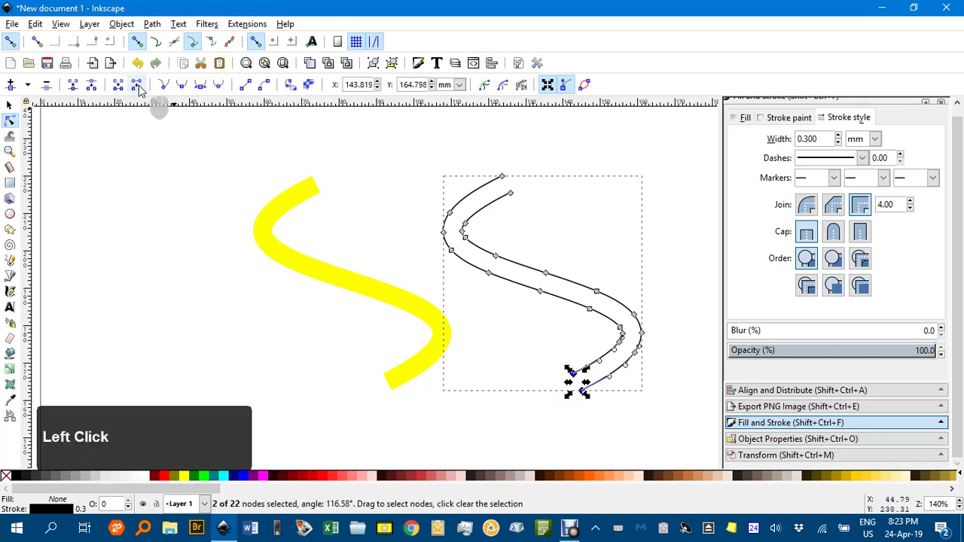
{"action": "left_click", "coordinate": [9, 104]}
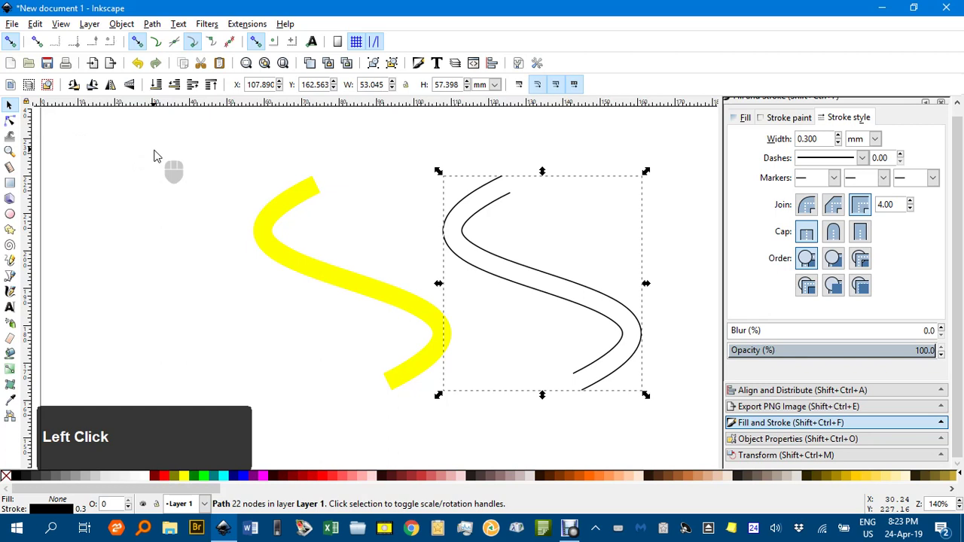
{"action": "left_click", "coordinate": [226, 162]}
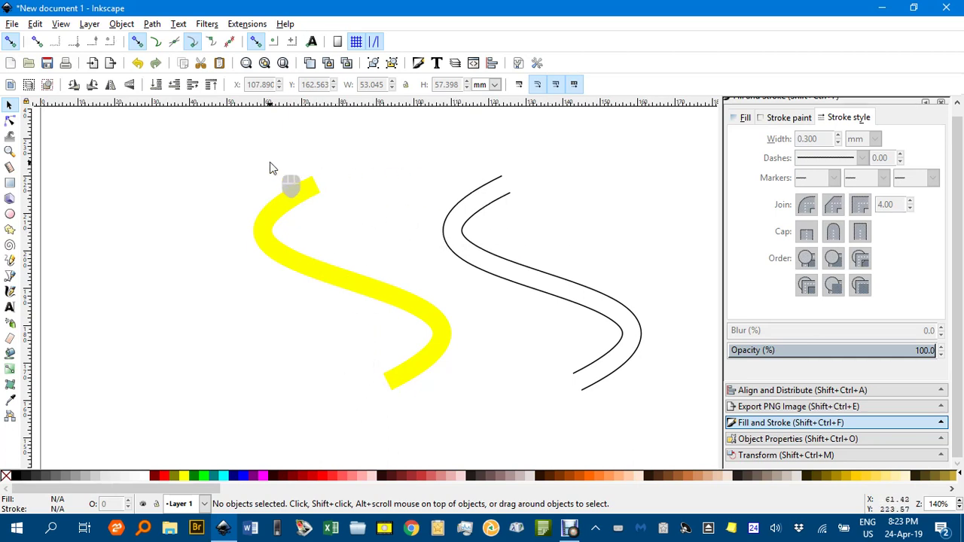
Step: Center the open outline on the yellow S vertically and horizontally, then select both paths
{"action": "left_click", "coordinate": [471, 246]}
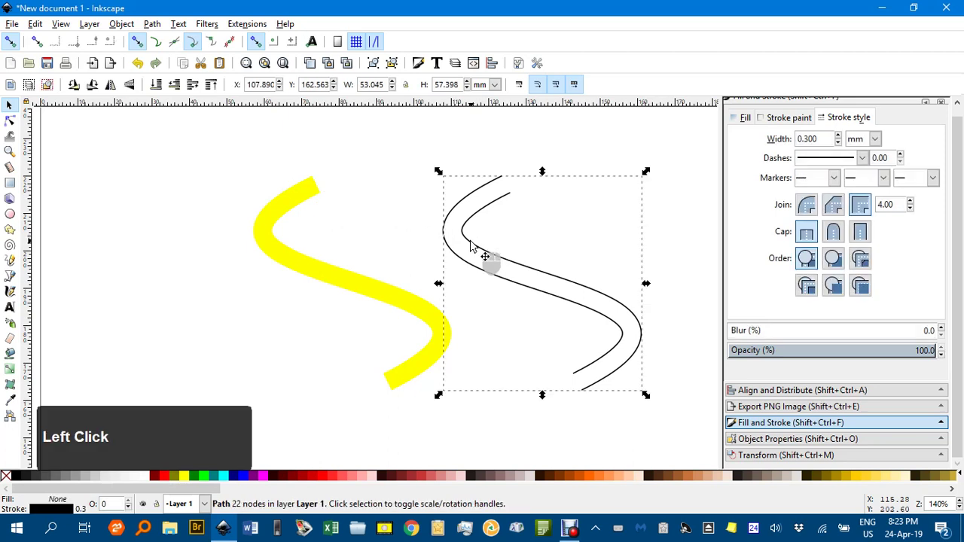
{"action": "left_click", "coordinate": [288, 220], "text": "shift"}
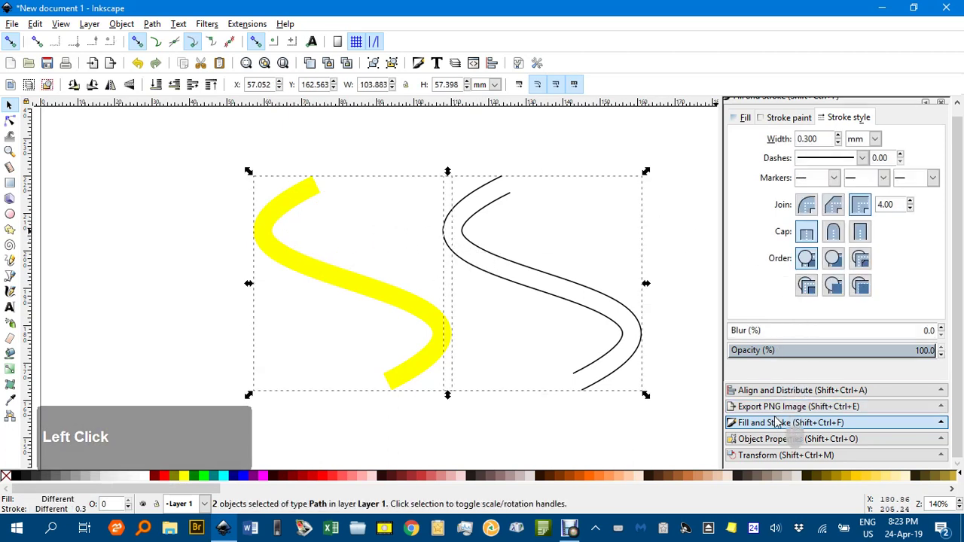
{"action": "left_click", "coordinate": [768, 392]}
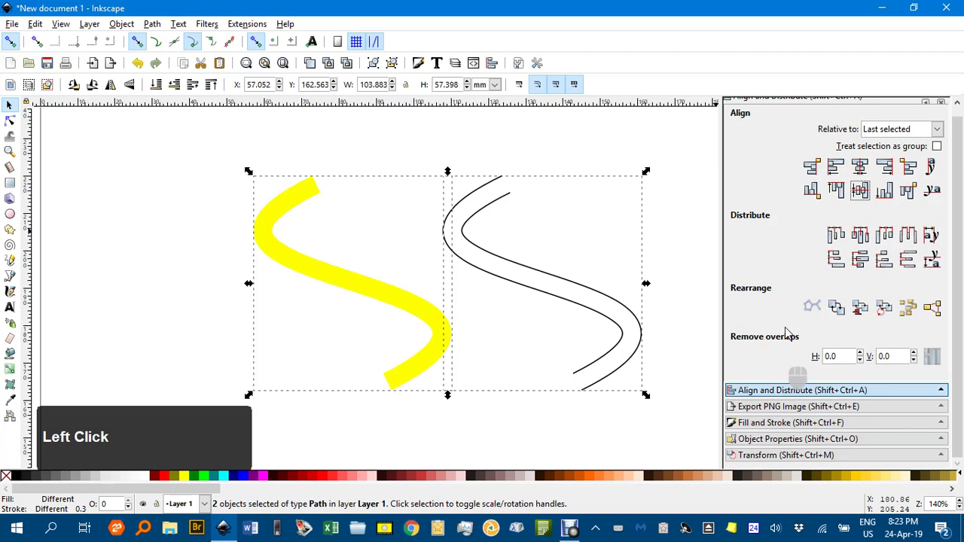
{"action": "left_click", "coordinate": [860, 167]}
{"action": "left_click", "coordinate": [861, 190]}
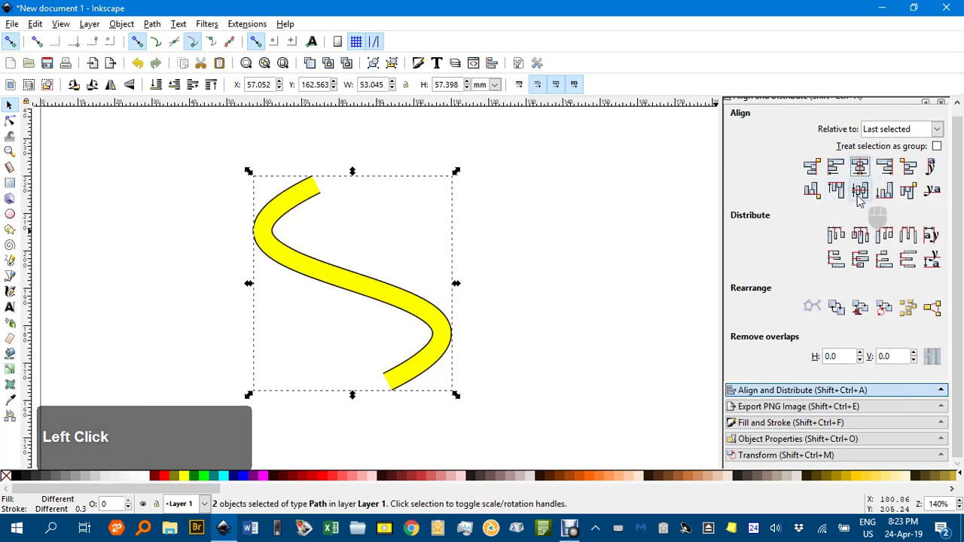
{"action": "left_click", "coordinate": [628, 199]}
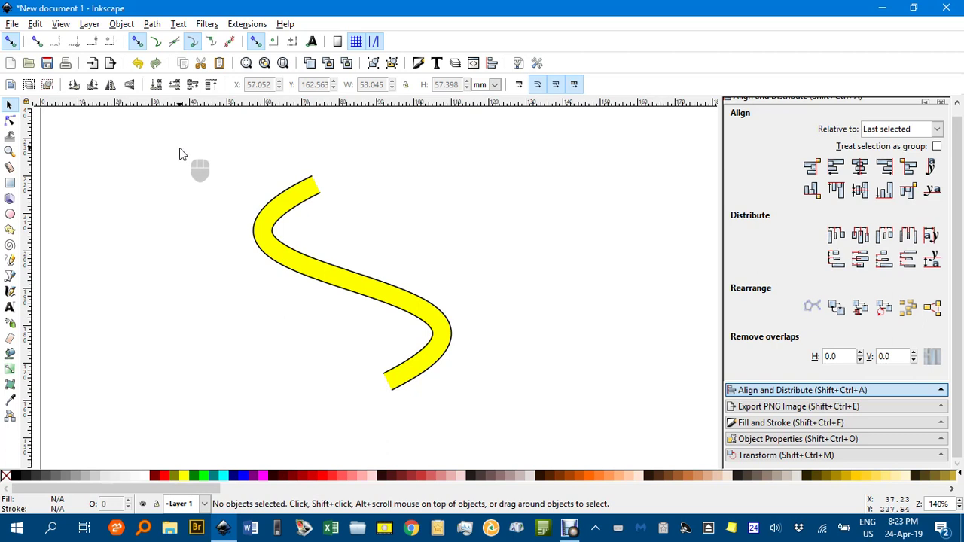
{"action": "left_click_drag", "start_coordinate": [185, 149], "coordinate": [538, 429]}
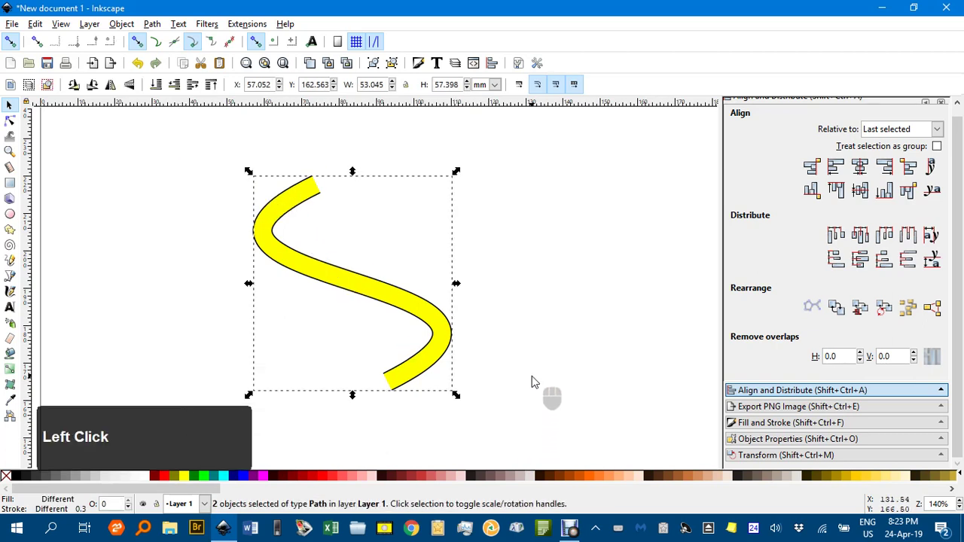
Step: Group the outline with the yellow S, nudge the group up, and fill it fuchsia
{"action": "key", "text": "ctrl+g"}
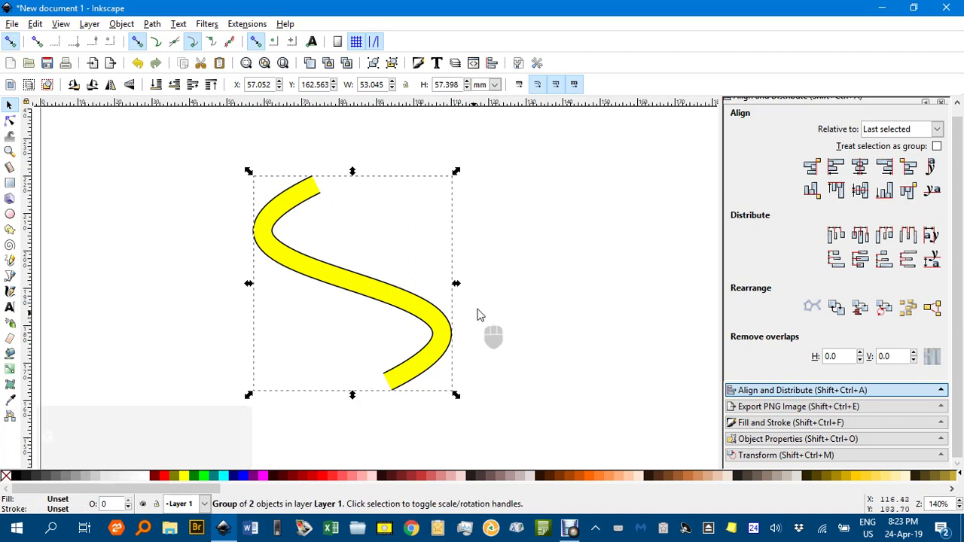
{"action": "left_click", "coordinate": [452, 317]}
{"action": "left_click_drag", "start_coordinate": [420, 323], "coordinate": [424, 299]}
{"action": "left_click", "coordinate": [543, 281]}
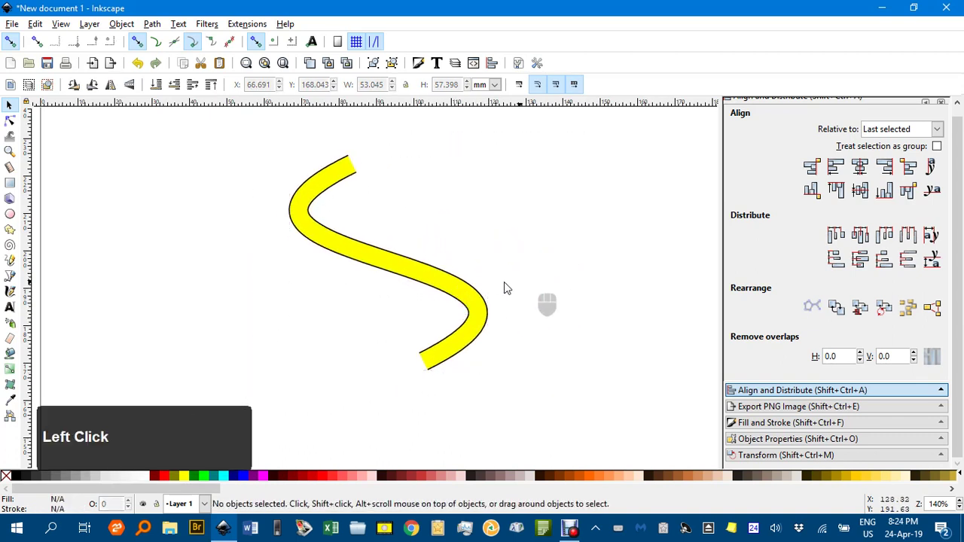
{"action": "left_click", "coordinate": [402, 273]}
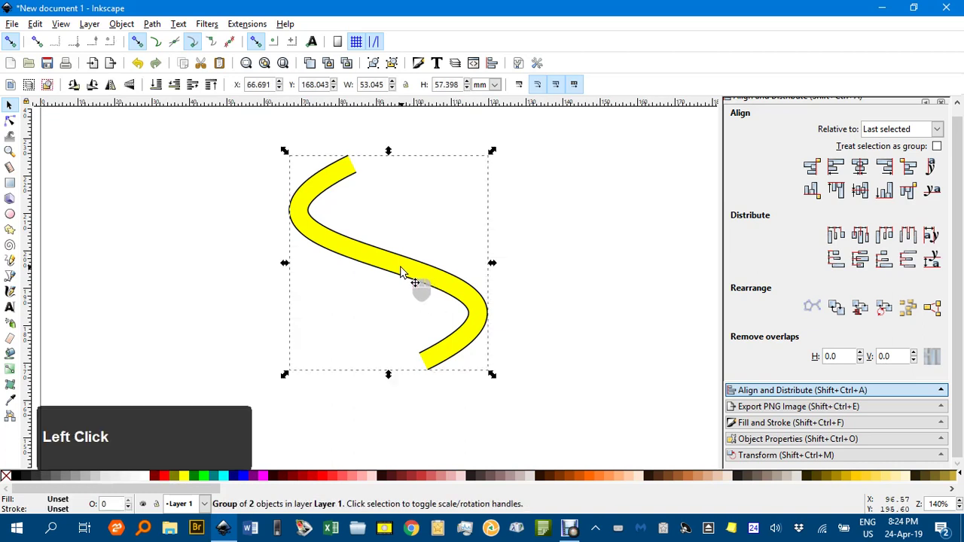
{"action": "left_click", "coordinate": [264, 478]}
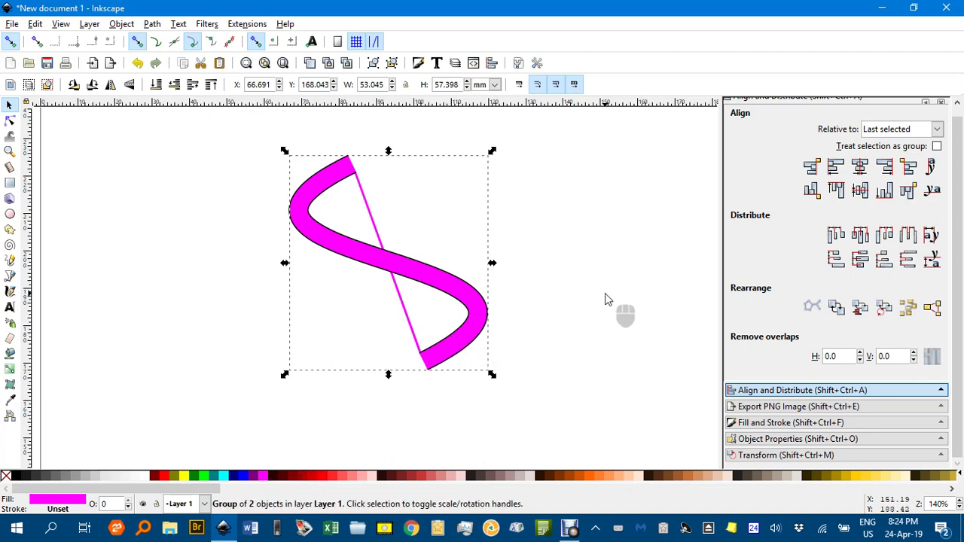
Step: Undo the group fill and colour only the fill path inside the group fuchsia
{"action": "key", "text": "ctrl+z"}
{"action": "key", "text": "ctrl"}
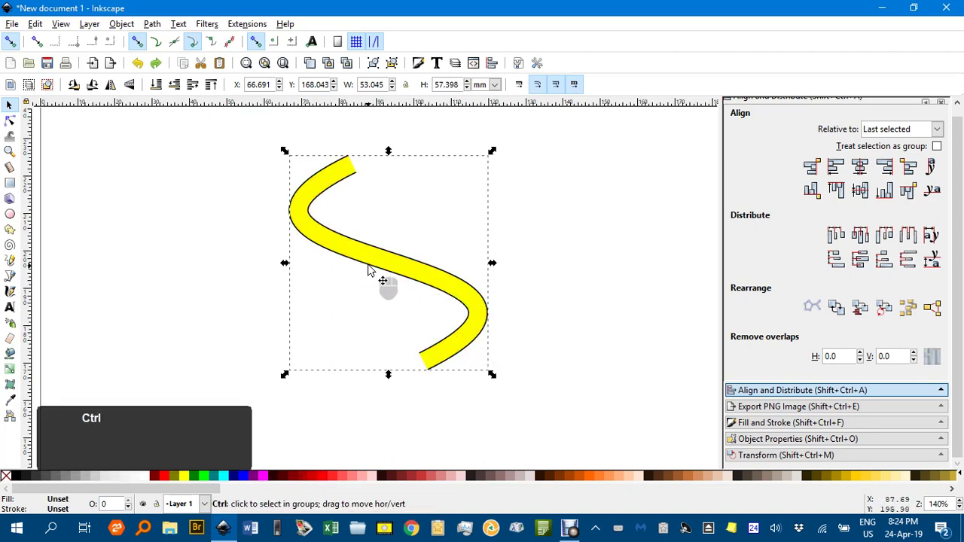
{"action": "left_click", "coordinate": [370, 261], "text": "ctrl"}
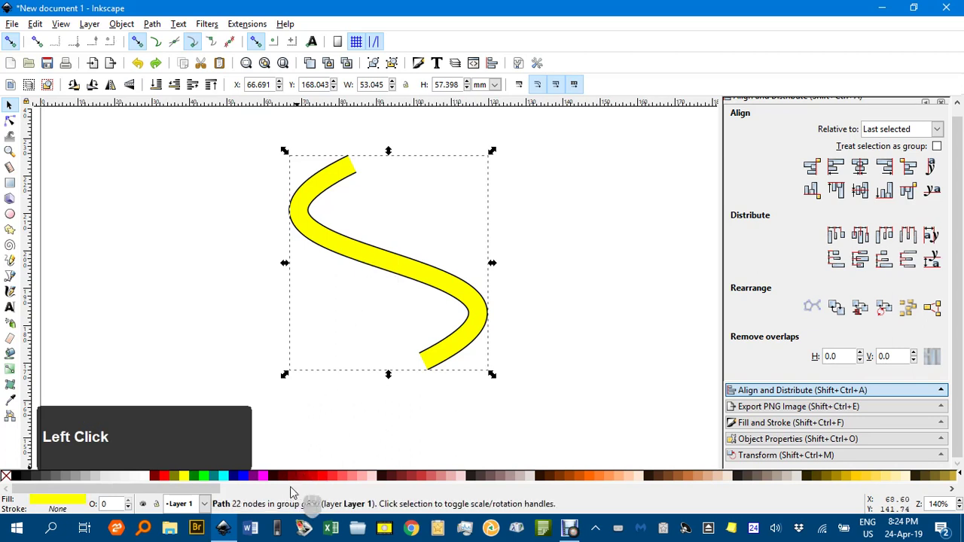
{"action": "left_click", "coordinate": [263, 476]}
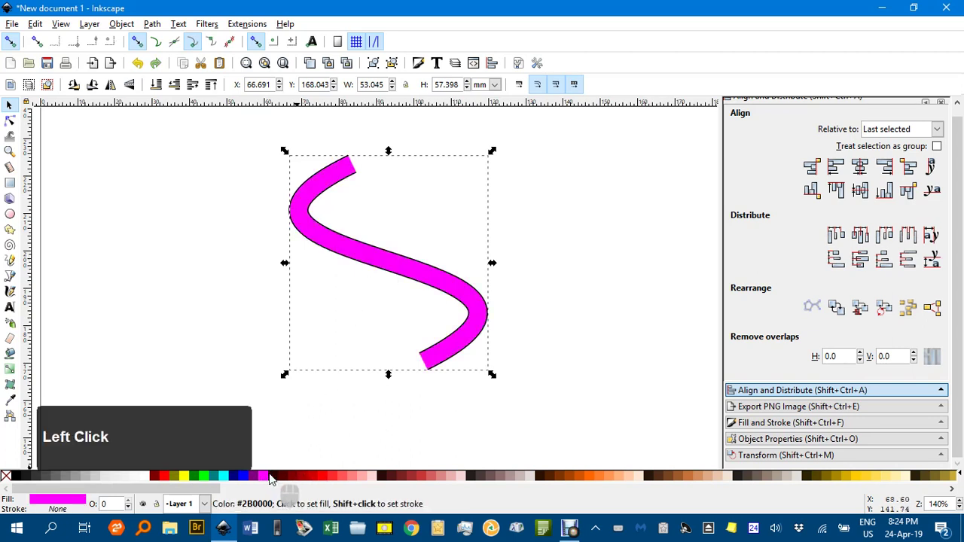
{"action": "left_click", "coordinate": [247, 373]}
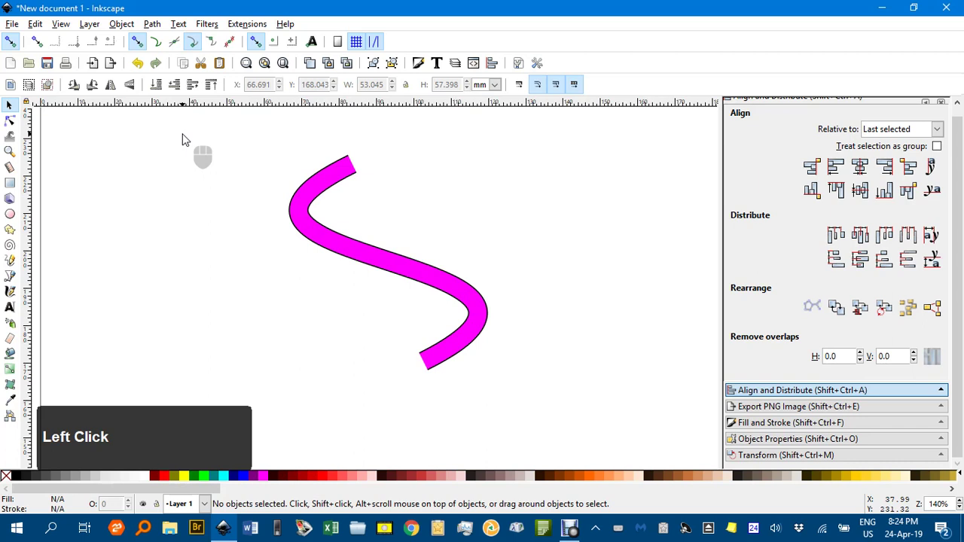
Step: Ungroup the S, make its fill lime green, and drag the fill right off the outline
{"action": "left_click_drag", "start_coordinate": [188, 130], "coordinate": [562, 419]}
{"action": "key", "text": "ctrl+u"}
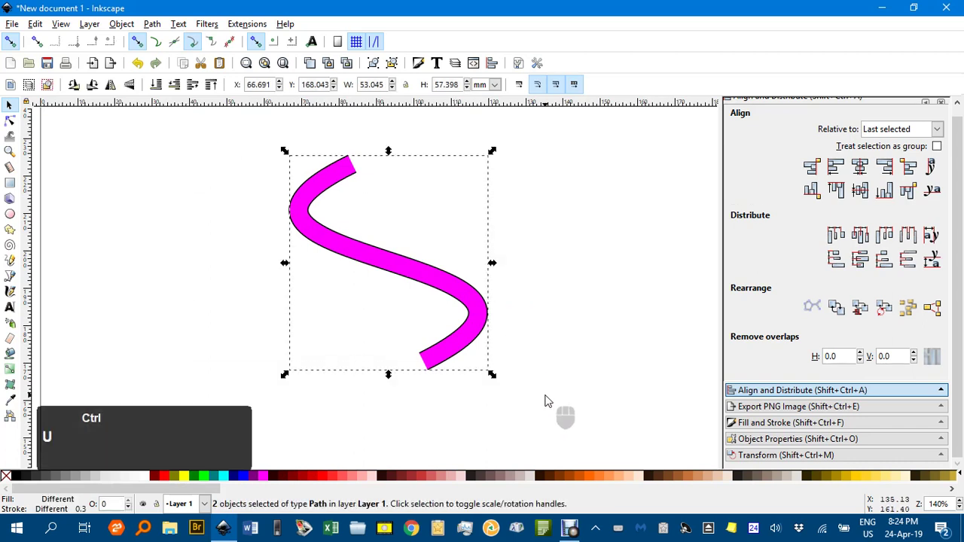
{"action": "left_click", "coordinate": [565, 354]}
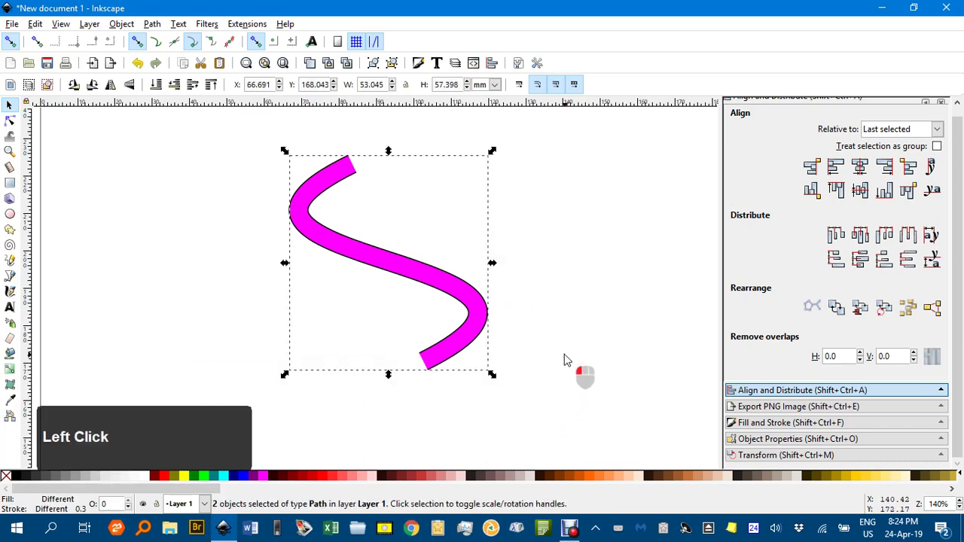
{"action": "left_click", "coordinate": [406, 269]}
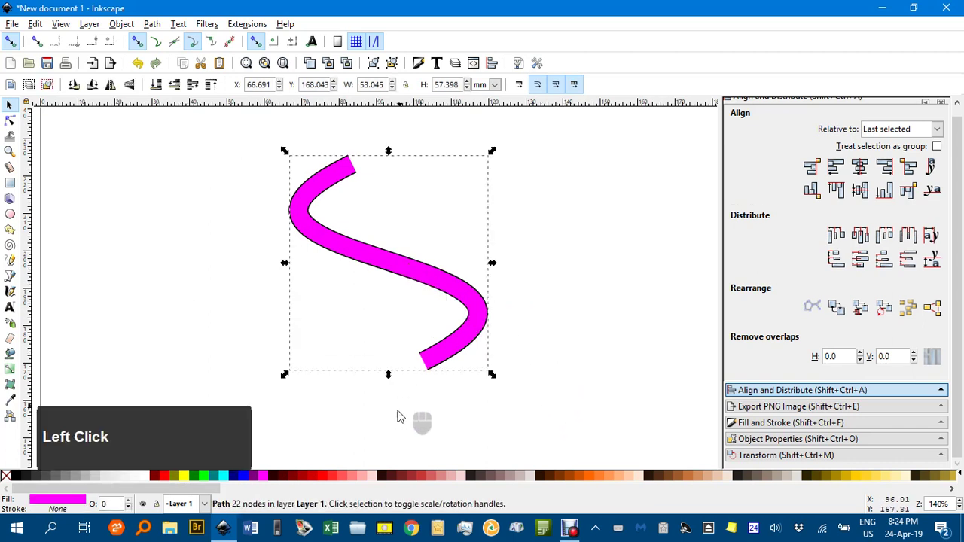
{"action": "left_click", "coordinate": [204, 477]}
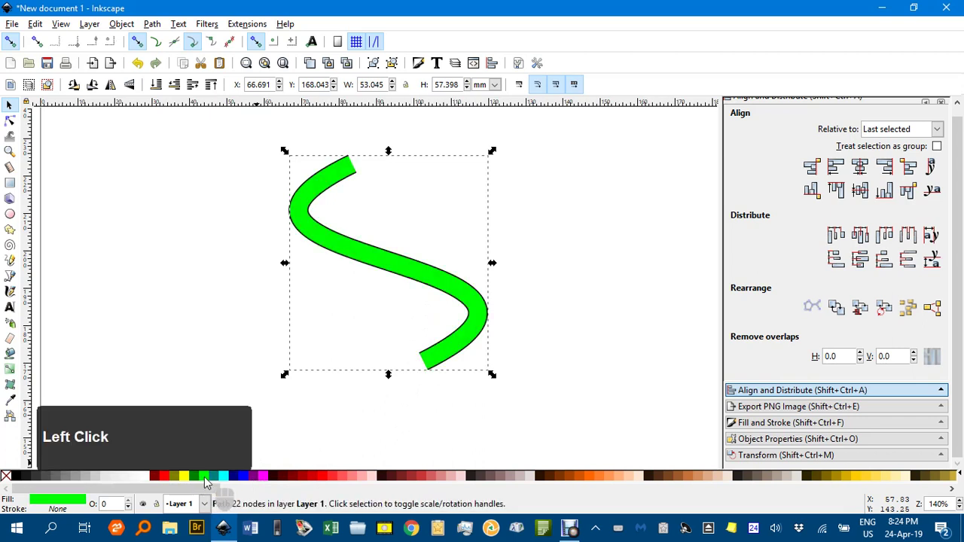
{"action": "left_click", "coordinate": [196, 323]}
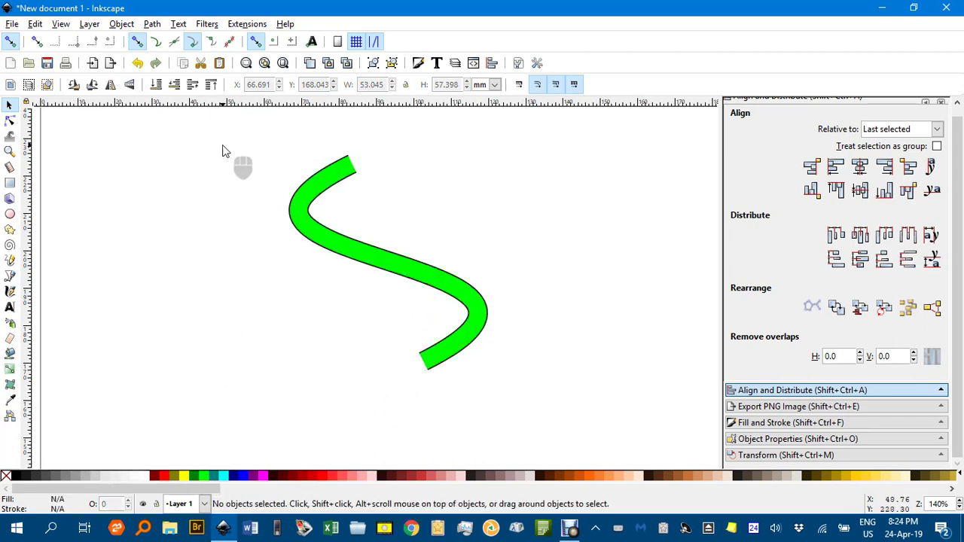
{"action": "left_click", "coordinate": [308, 197]}
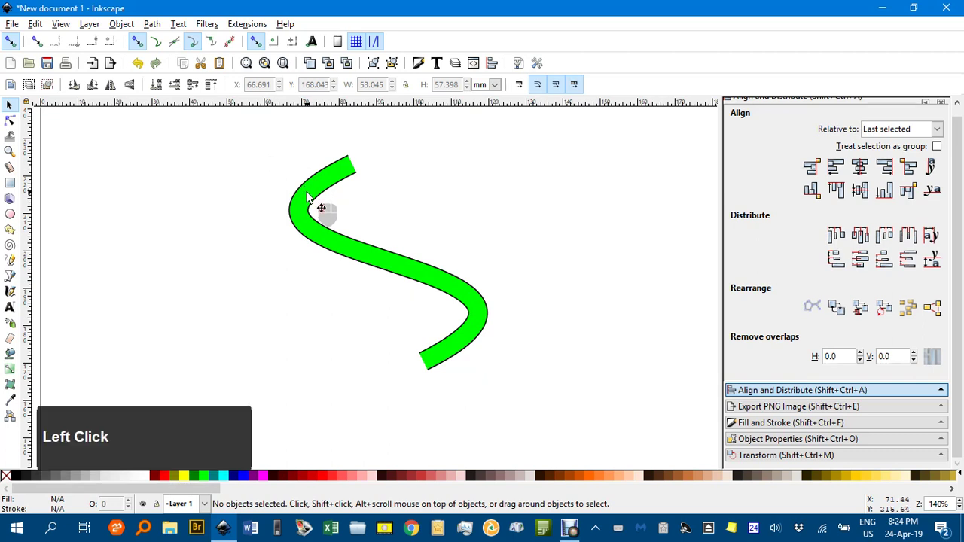
{"action": "left_click_drag", "start_coordinate": [307, 197], "coordinate": [443, 189]}
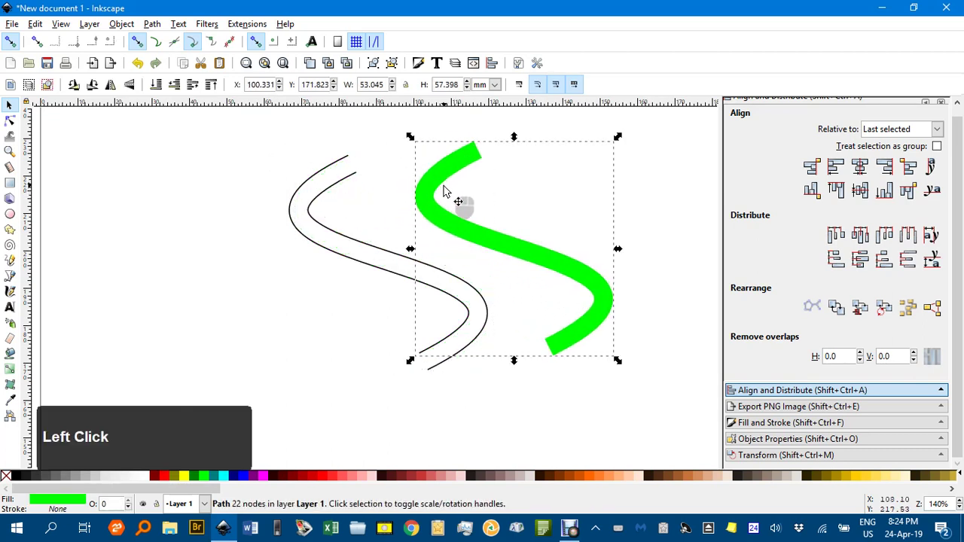
Step: Undo the move and regroup the green fill with the black outline
{"action": "key", "text": "ctrl+z"}
{"action": "left_click", "coordinate": [222, 138]}
{"action": "left_click_drag", "start_coordinate": [222, 135], "coordinate": [600, 407]}
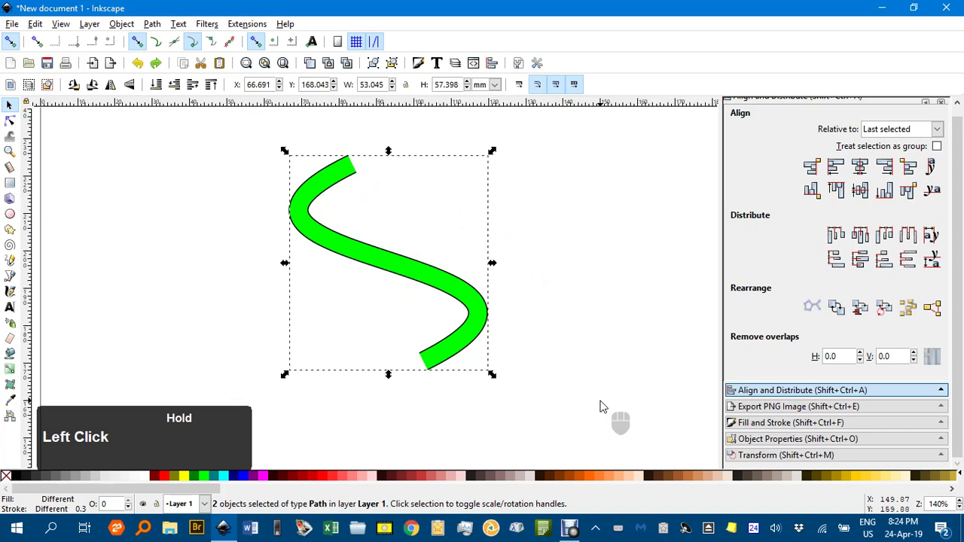
{"action": "key", "text": "ctrl+g"}
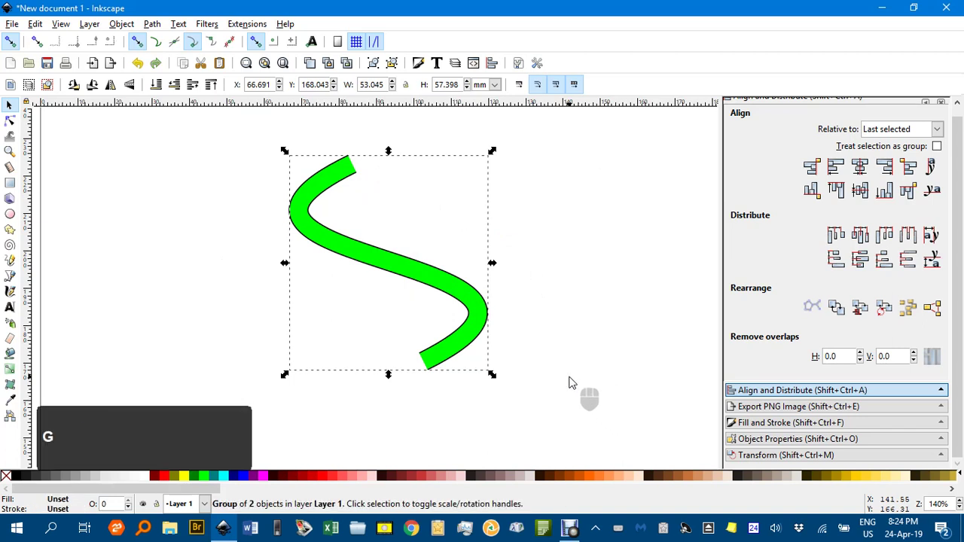
{"action": "left_click", "coordinate": [579, 262]}
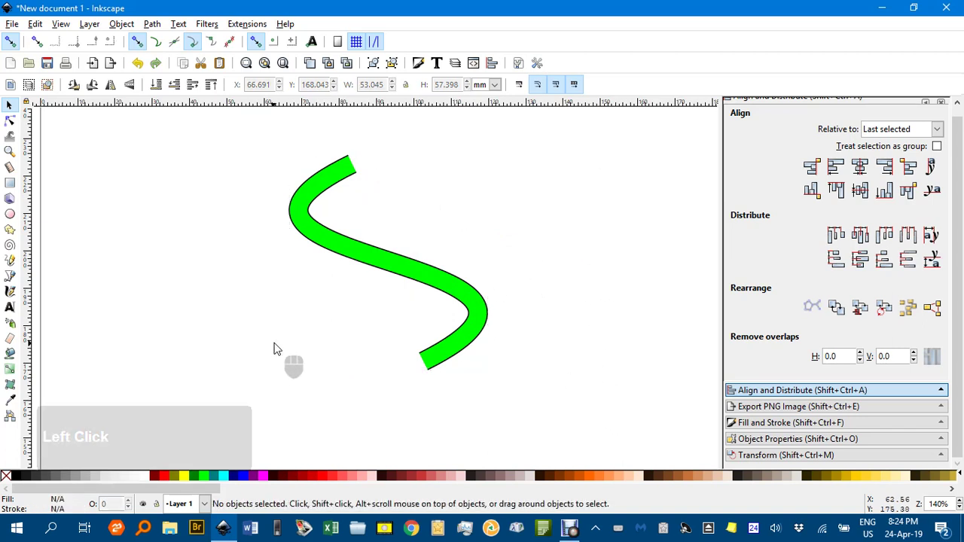
Step: Recolour the fill path inside the group red (#FF0000)
{"action": "left_click", "coordinate": [364, 264]}
{"action": "key", "text": "ctrl"}
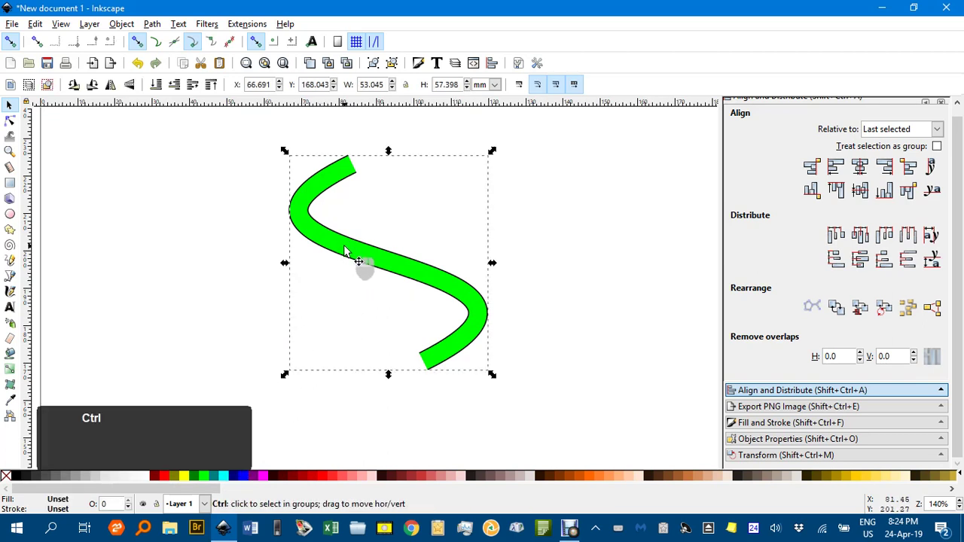
{"action": "left_click", "coordinate": [346, 250], "text": "ctrl"}
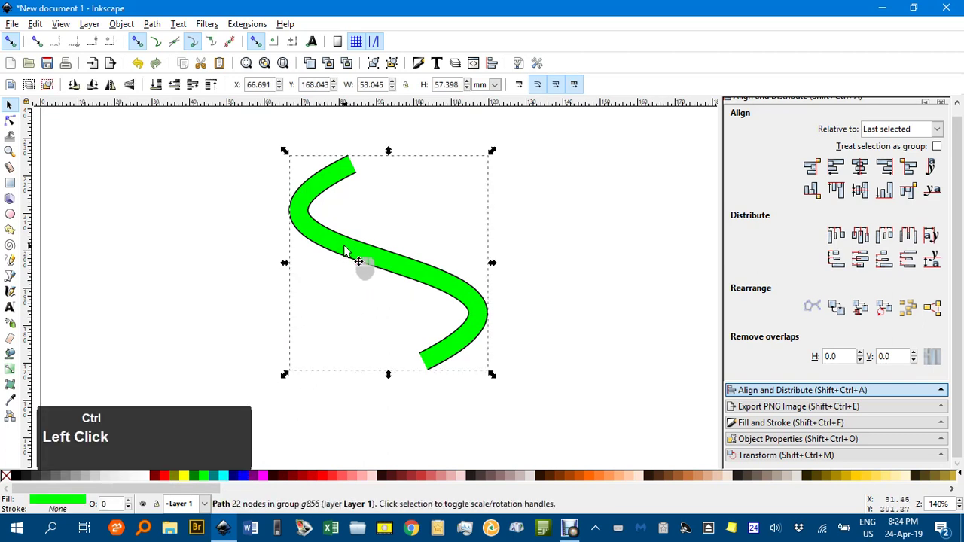
{"action": "left_click", "coordinate": [162, 477]}
{"action": "left_click", "coordinate": [173, 335]}
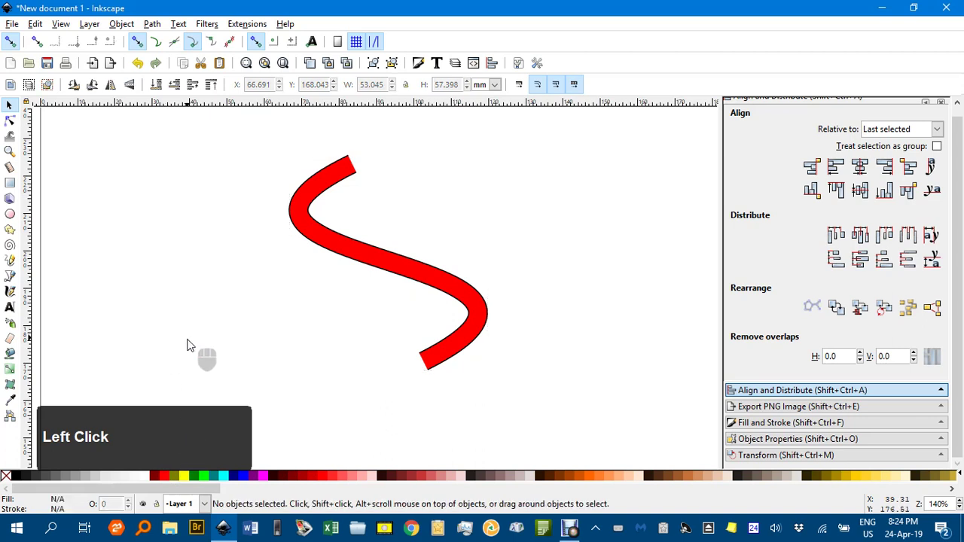